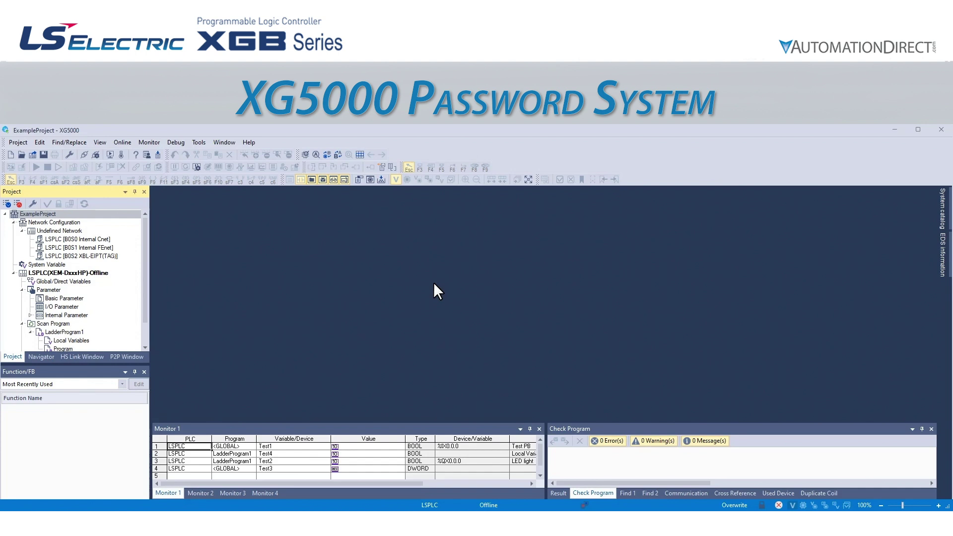
Set and confirm a four-character project password for ExampleProject in its Properties Password tab
right_click(39, 217)
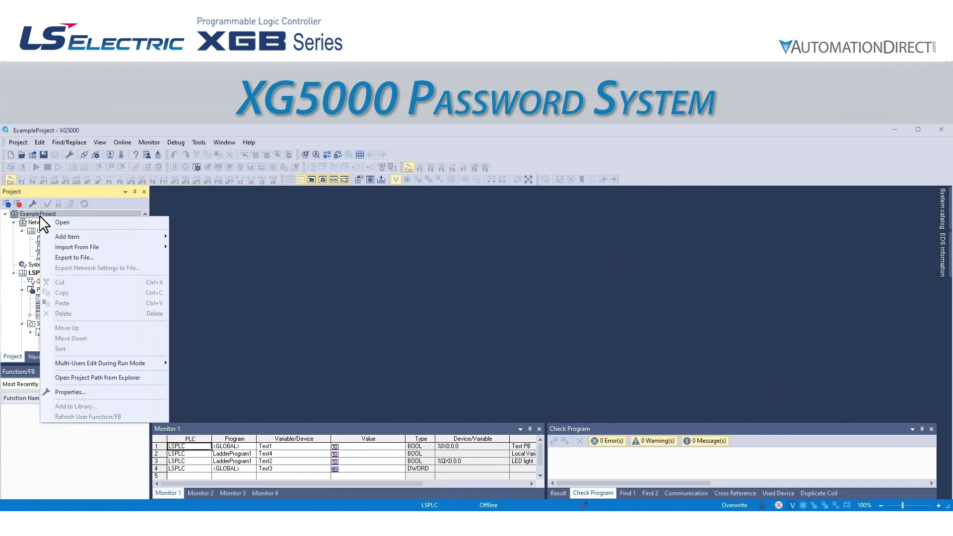
left_click(81, 392)
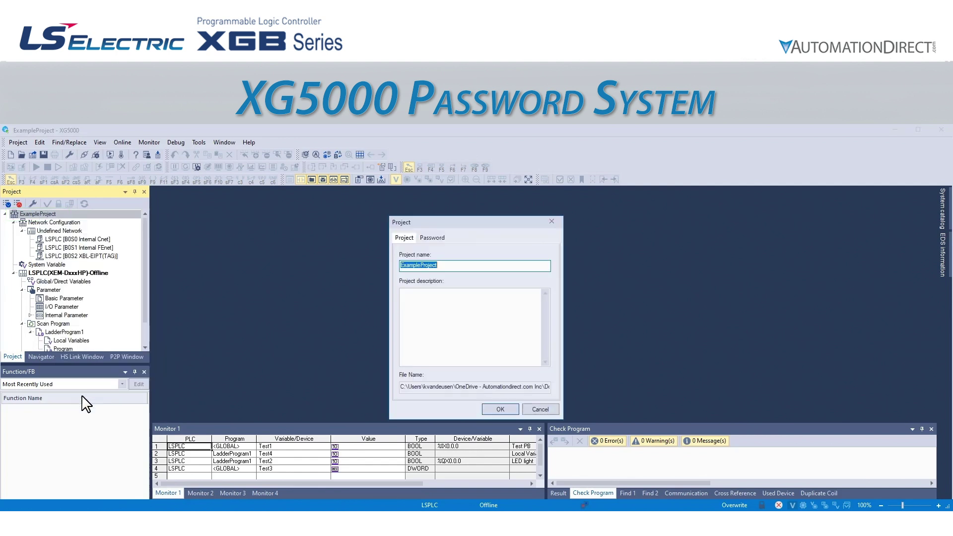
left_click(433, 239)
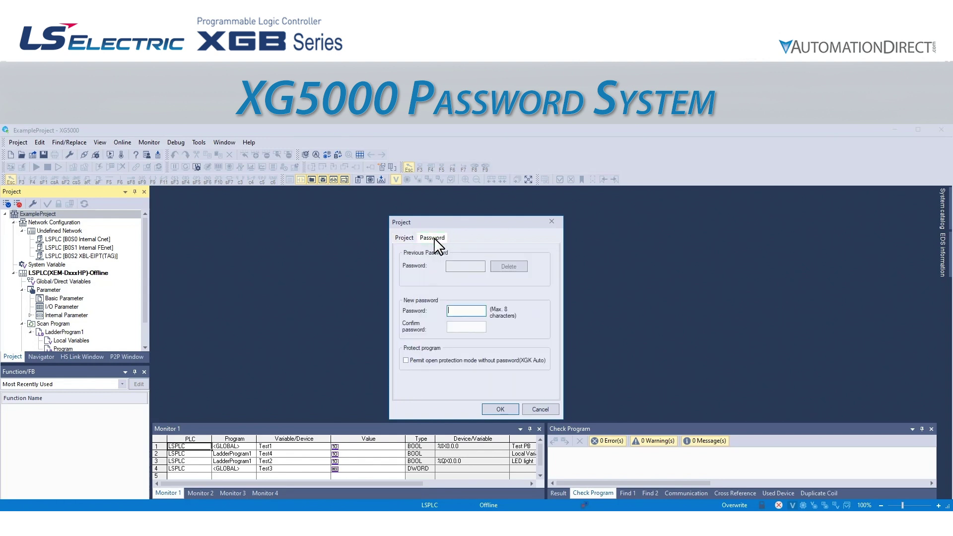
left_click(457, 312)
type("1234")
left_click(459, 327)
type("1234")
left_click(492, 410)
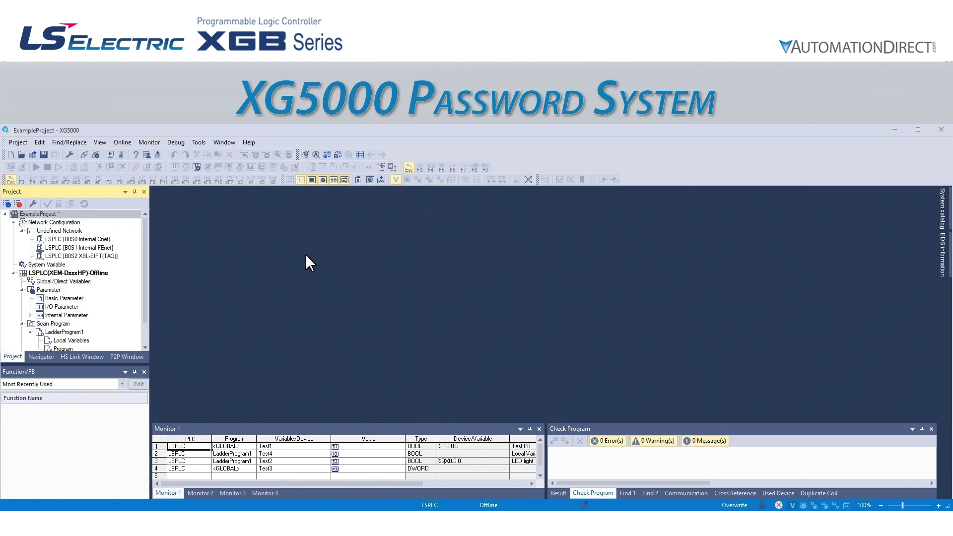
Close ExampleProject, reopen ExampleProject.xgwx, and enter the project password to unlock it
left_click(19, 143)
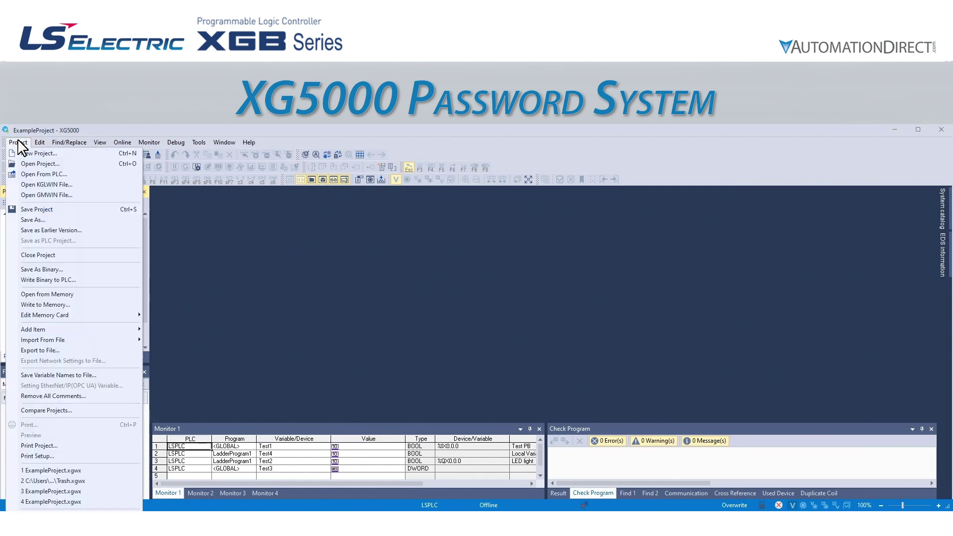
left_click(49, 255)
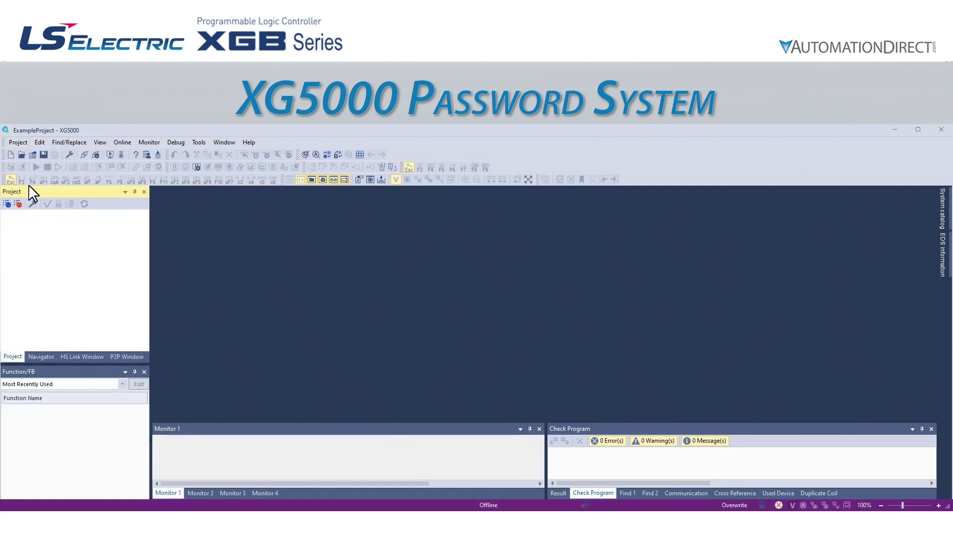
left_click(18, 142)
left_click(25, 163)
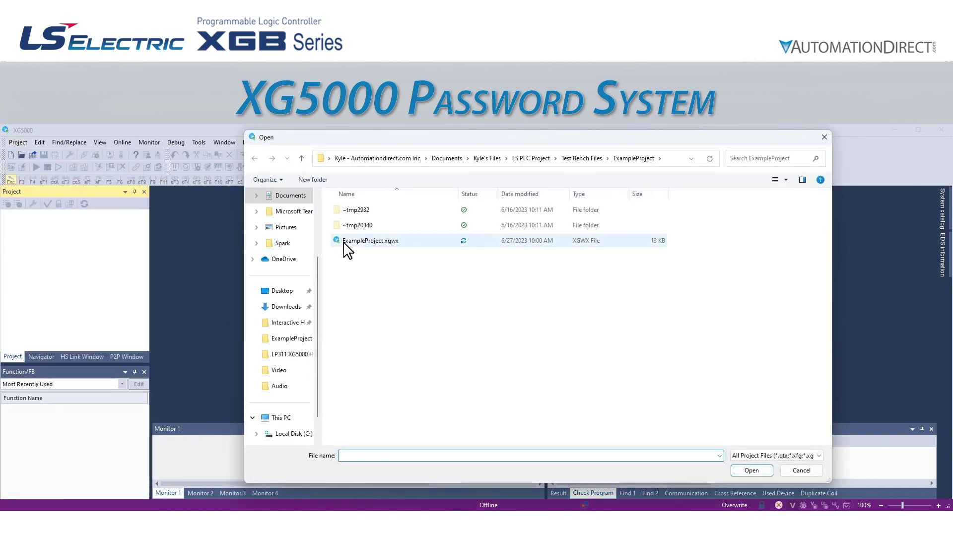
left_click(348, 244)
left_click(747, 470)
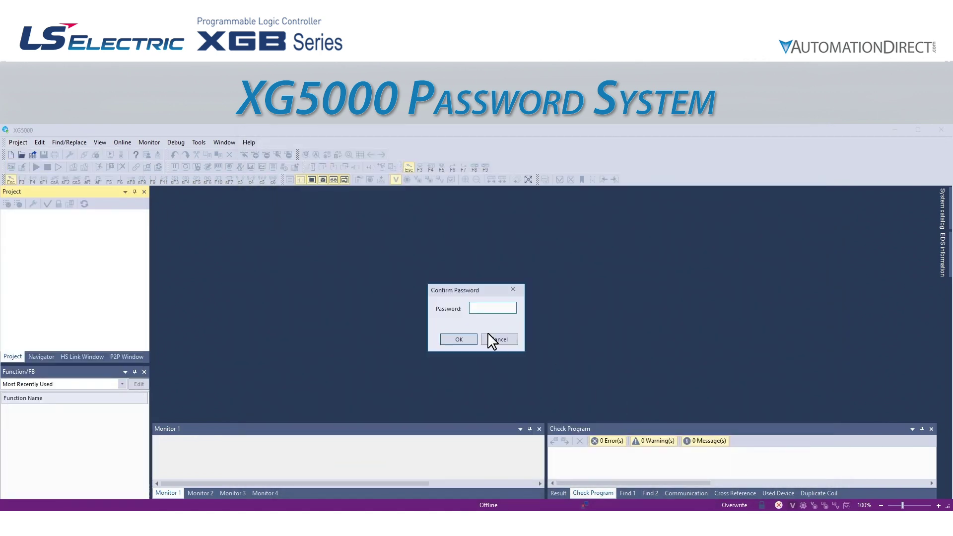
type("1234")
left_click(460, 340)
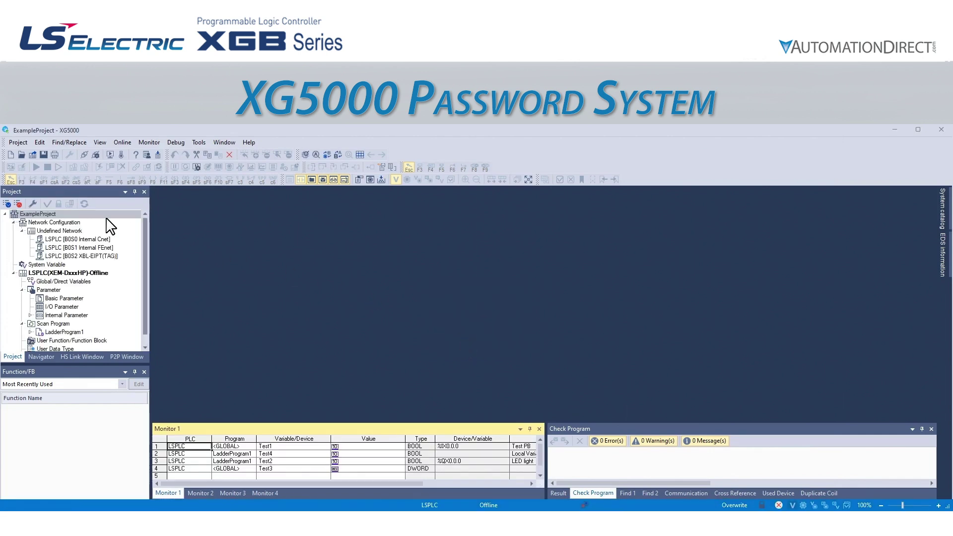
Enter the current password in ExampleProject's Properties Password tab and delete it
right_click(31, 214)
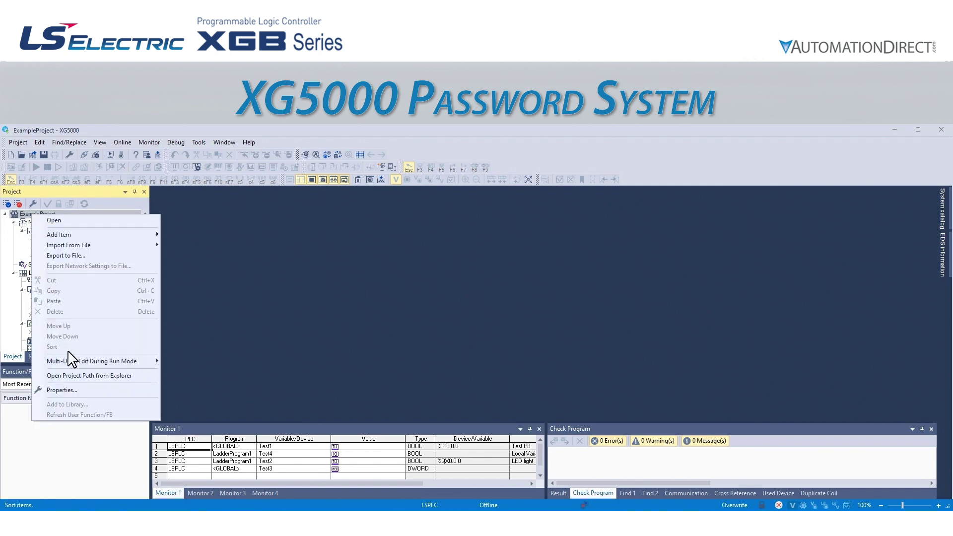
left_click(71, 389)
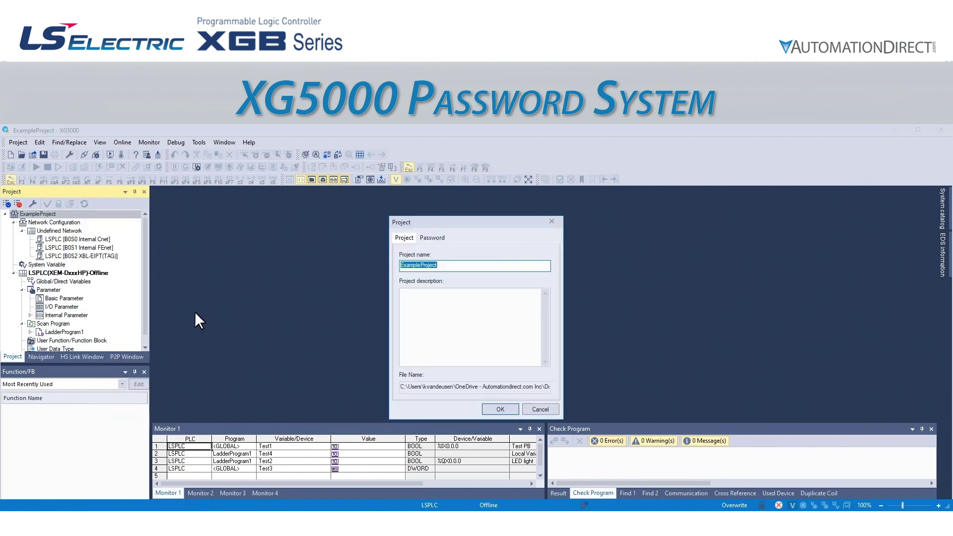
left_click(431, 236)
type("1234")
left_click(506, 269)
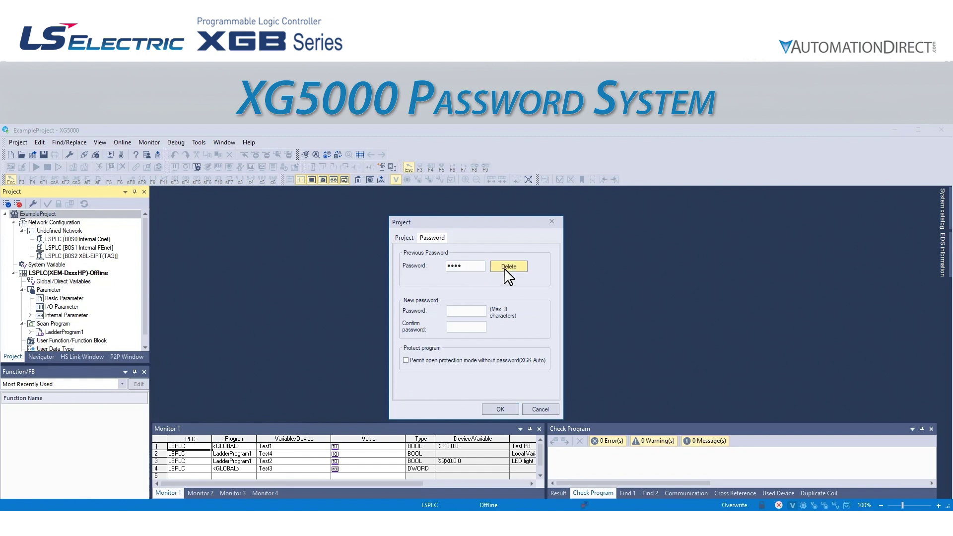
left_click(496, 340)
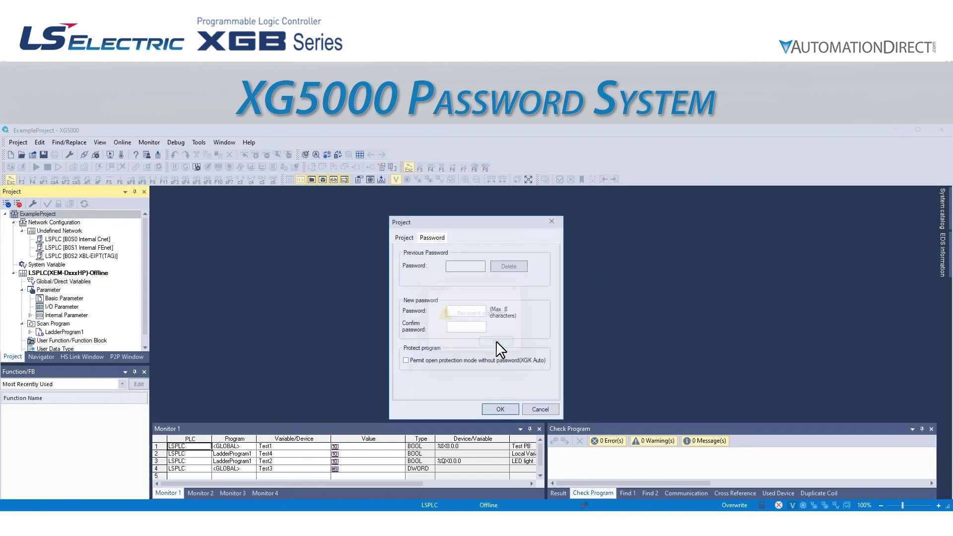
left_click(500, 410)
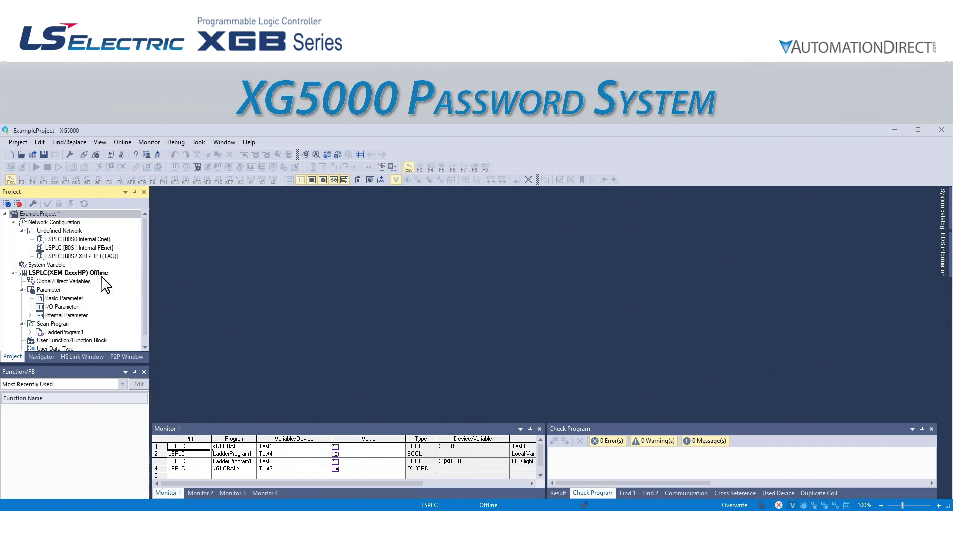
Set and confirm a four-character program password in LadderProgram1's Properties Password tab
scroll(91, 284, "down", 1)
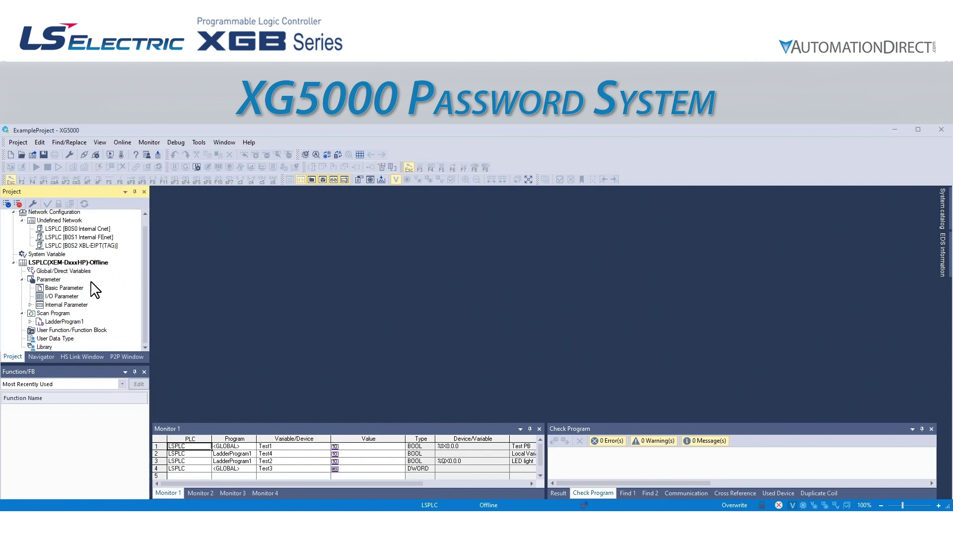
left_click(31, 321)
scroll(61, 320, "down", 1)
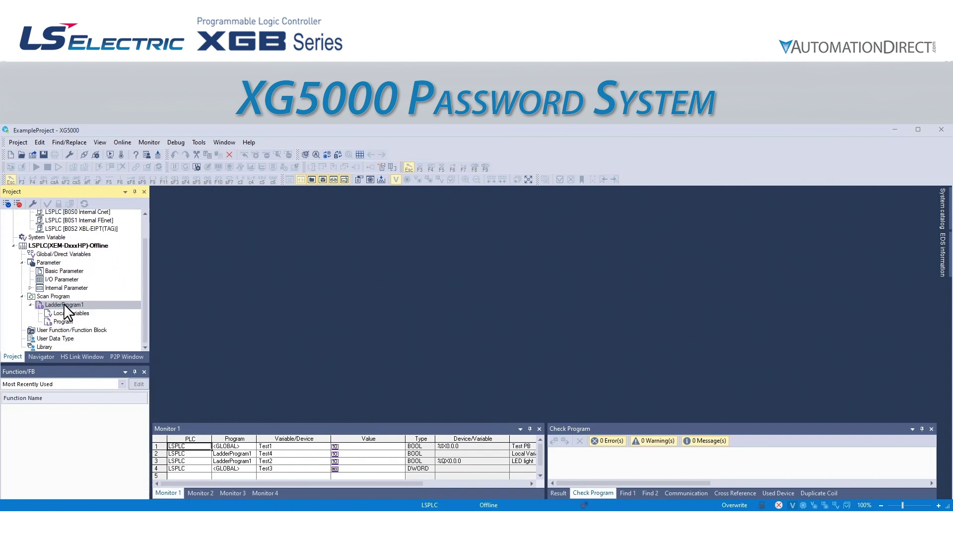
right_click(64, 306)
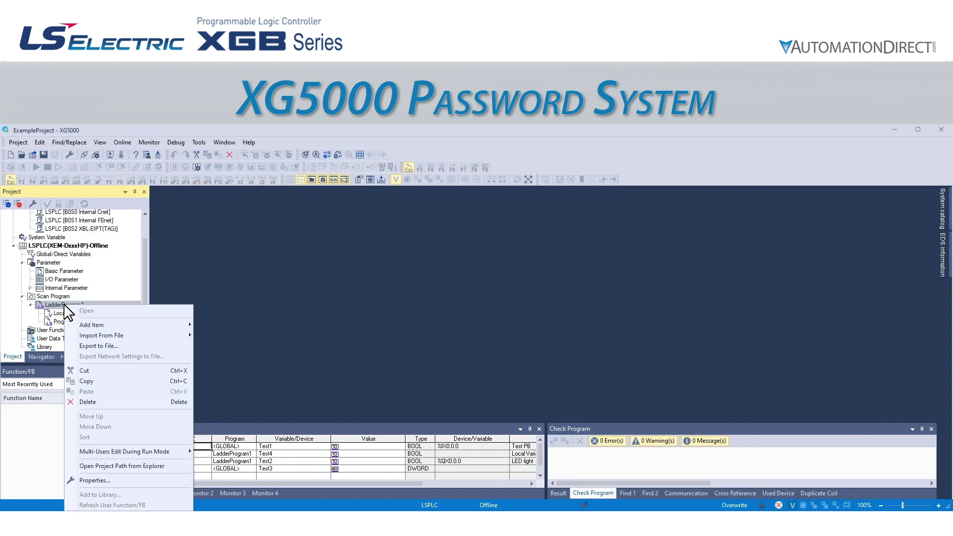
left_click(95, 480)
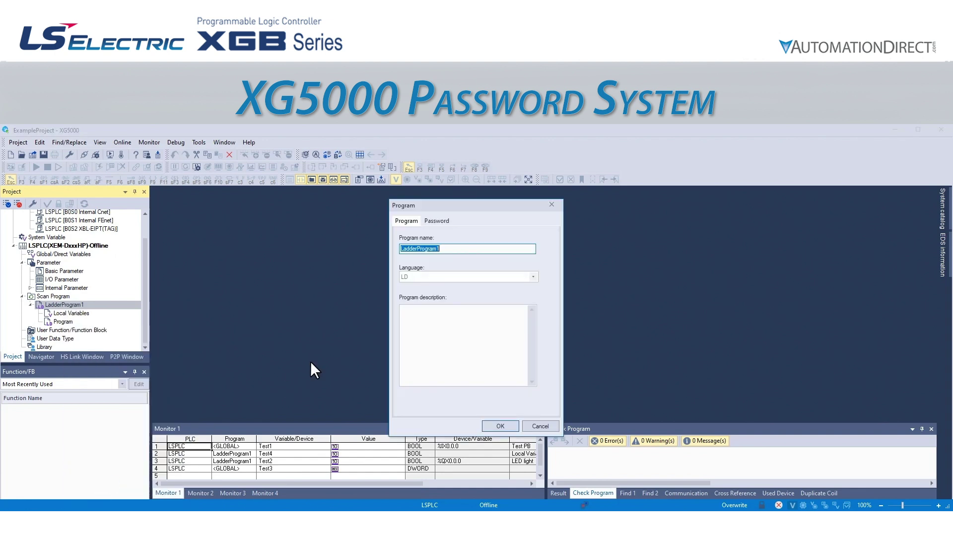
left_click(445, 223)
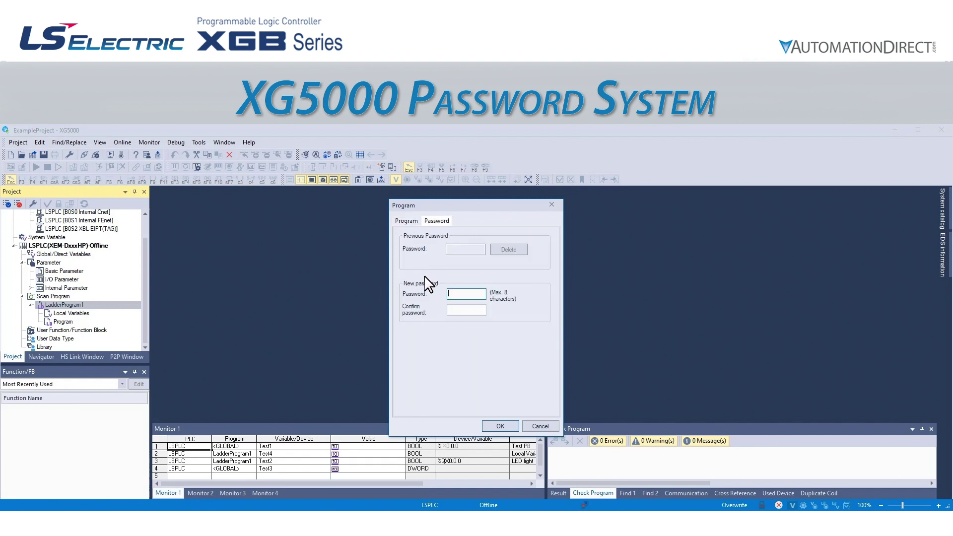
type("••••")
left_click(460, 311)
type("••••")
left_click(500, 426)
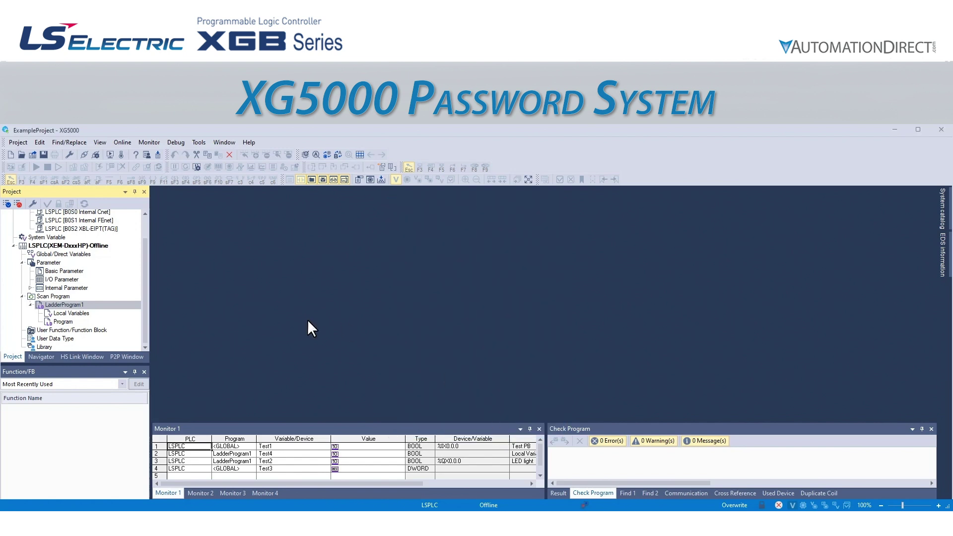
Test that Program and Local Variables now prompt for the password, cancelling each prompt
double_click(59, 321)
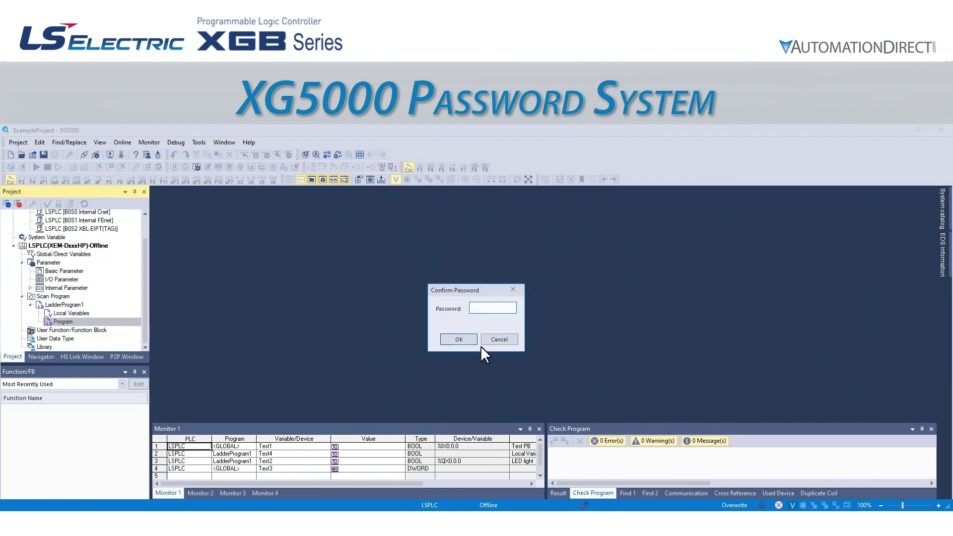
left_click(485, 343)
double_click(65, 311)
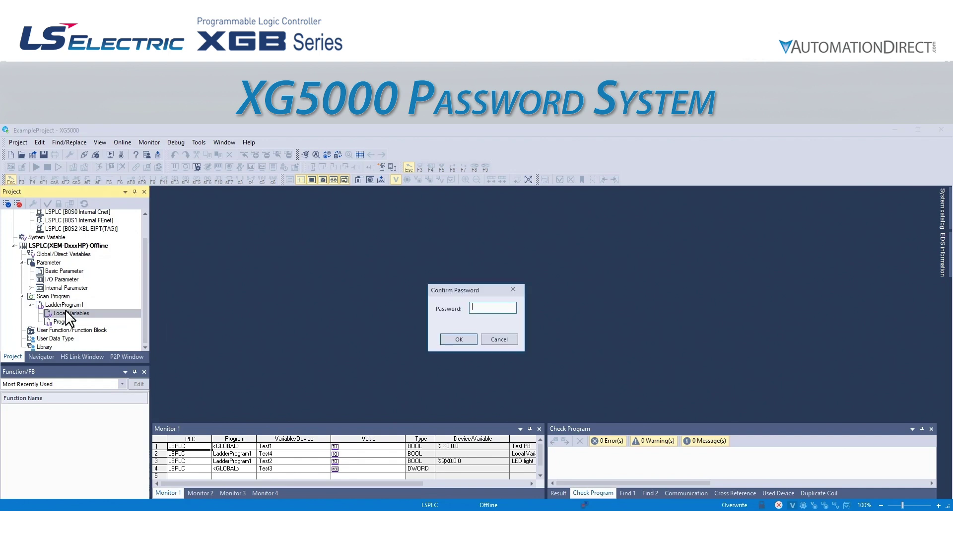
left_click(504, 341)
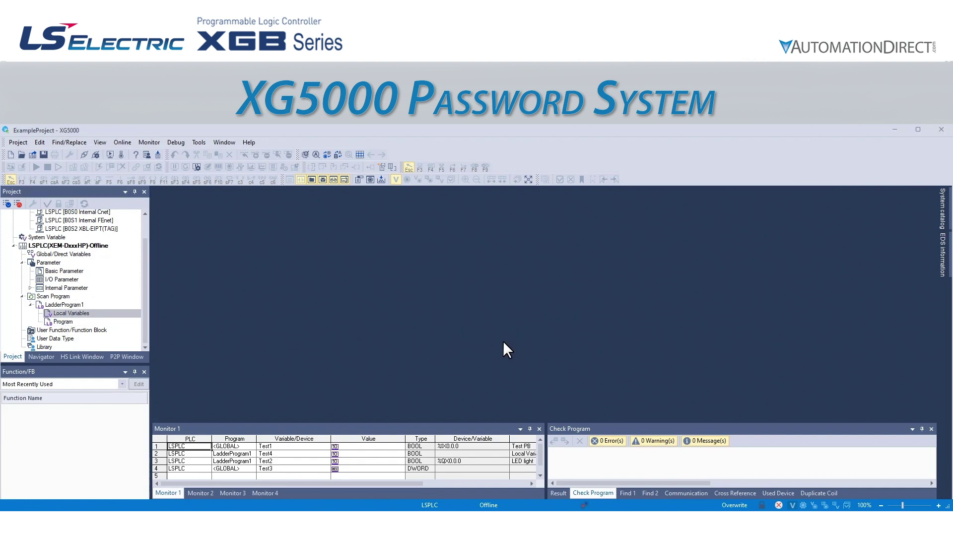
Enter the current password in LadderProgram1's Properties Password tab and delete it
left_click(69, 305)
right_click(68, 306)
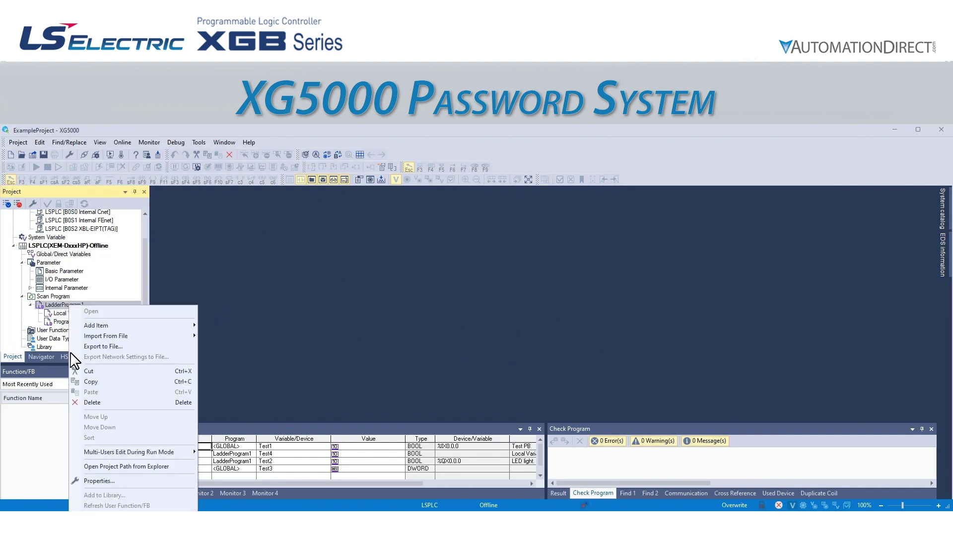
left_click(97, 481)
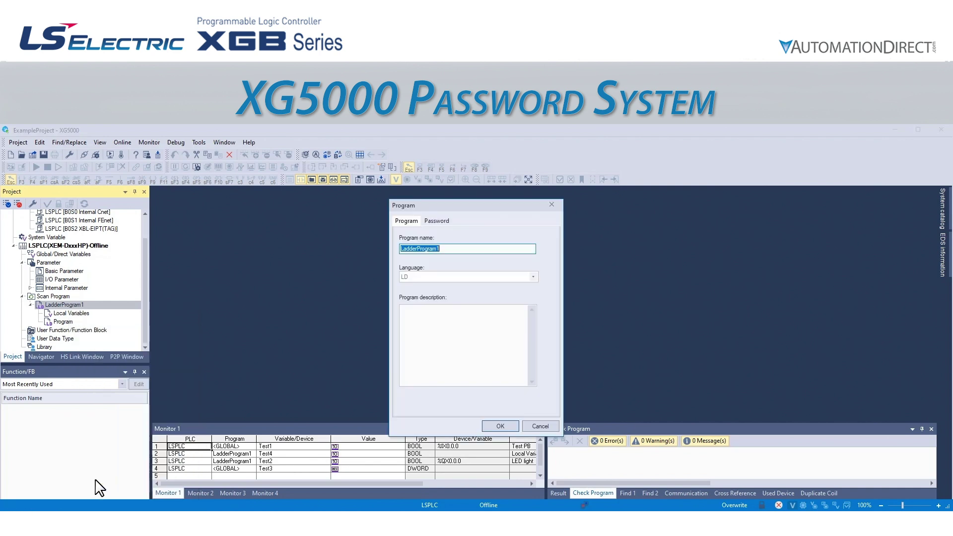
left_click(435, 221)
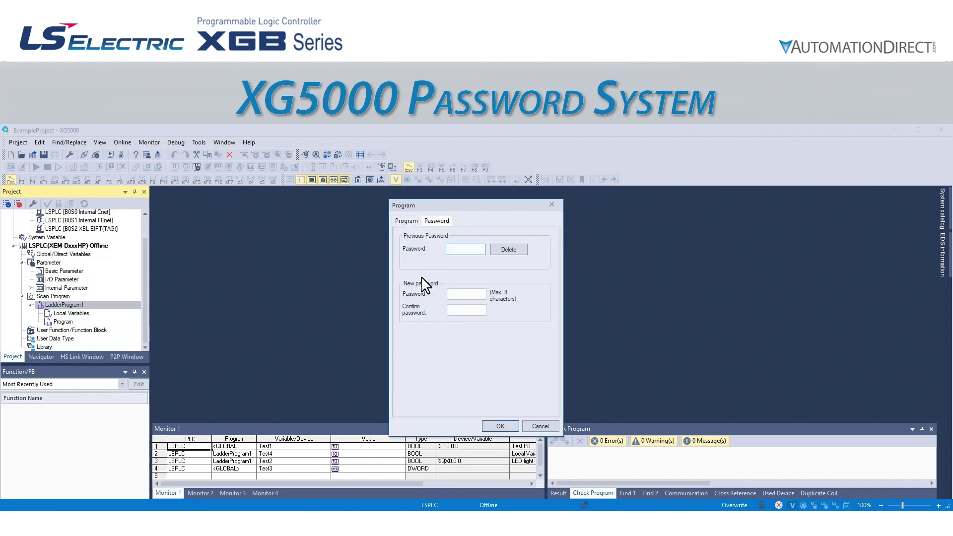
type("1234")
left_click(505, 253)
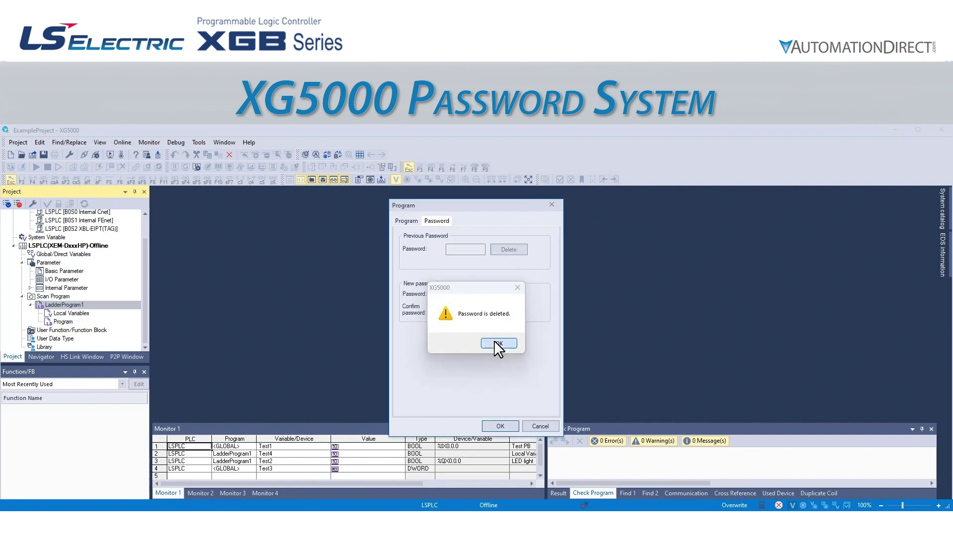
left_click(495, 343)
left_click(498, 426)
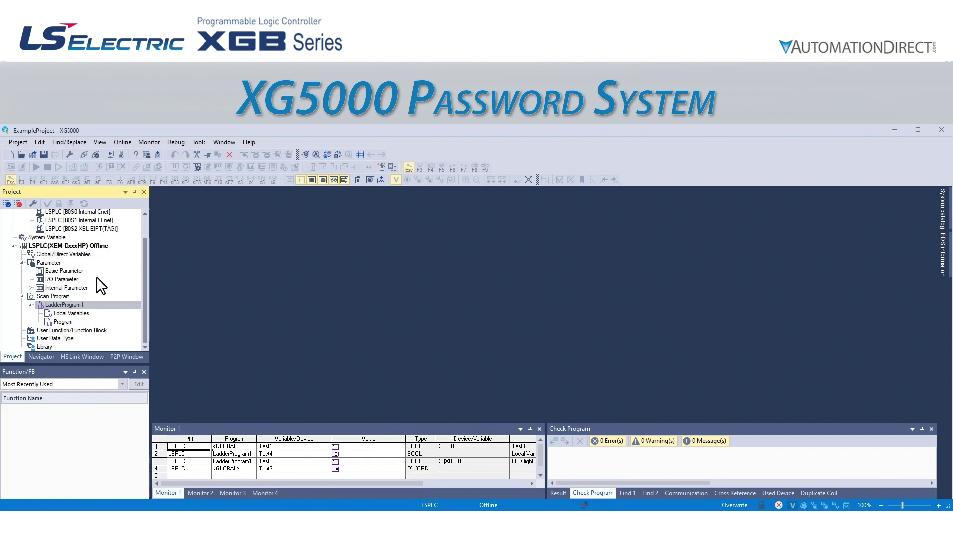
scroll(93, 281, "up", 2)
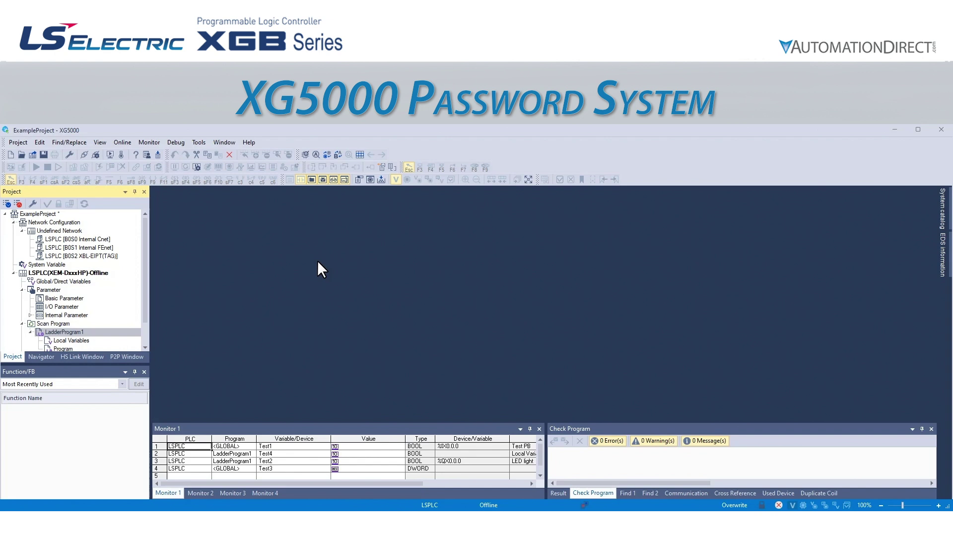
left_click(122, 143)
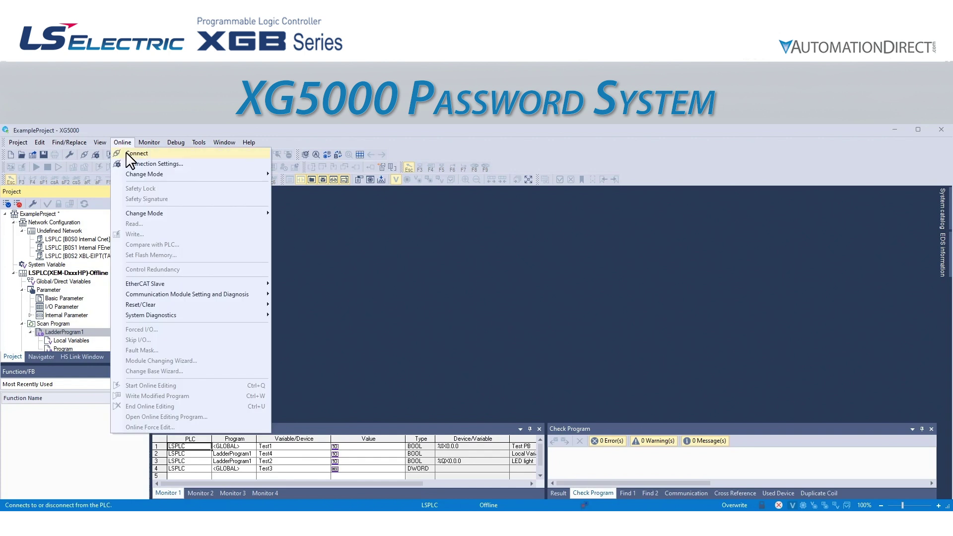
Connect to the PLC and open PLC Information under System Diagnostics
left_click(126, 153)
left_click(123, 142)
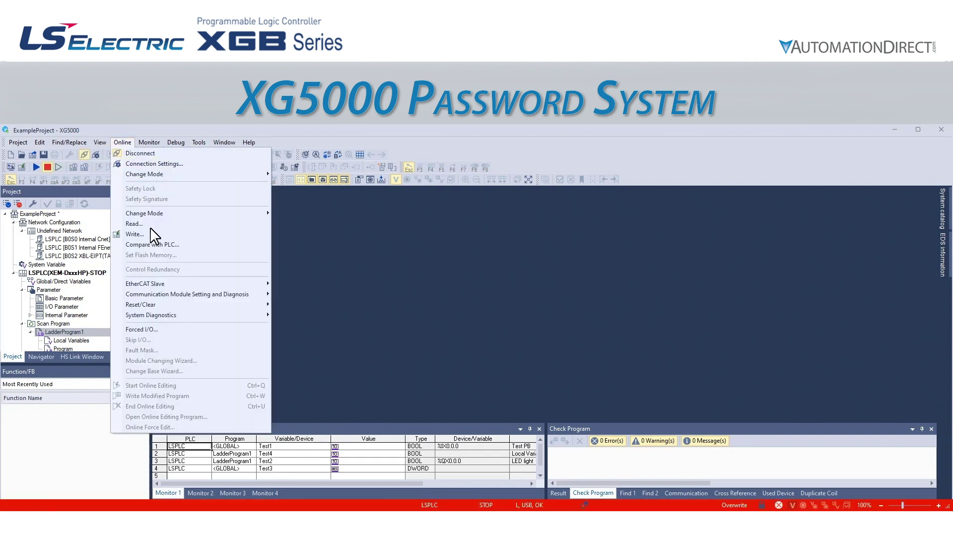
mouse_move(175, 316)
left_click(313, 318)
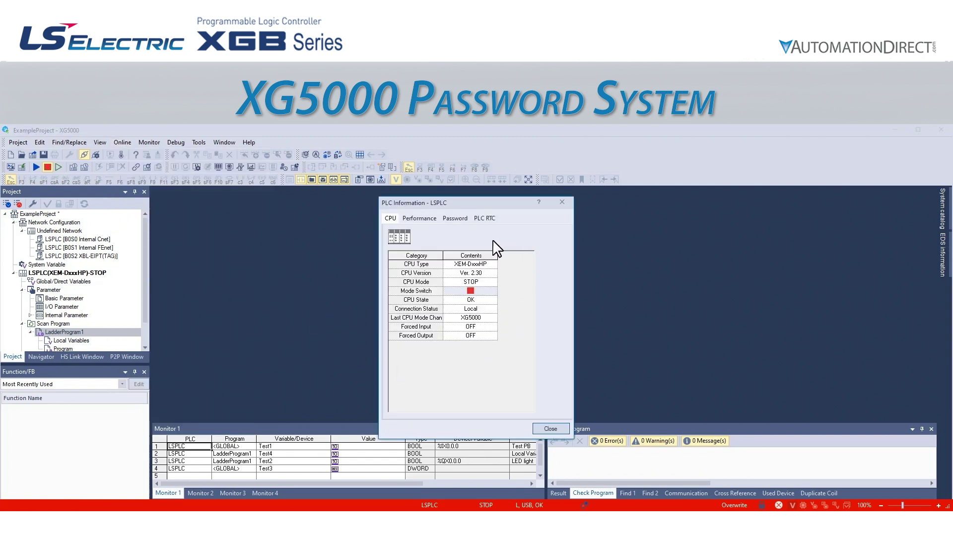
Set and confirm a new four-character PLC password, then close PLC Information
left_click(456, 219)
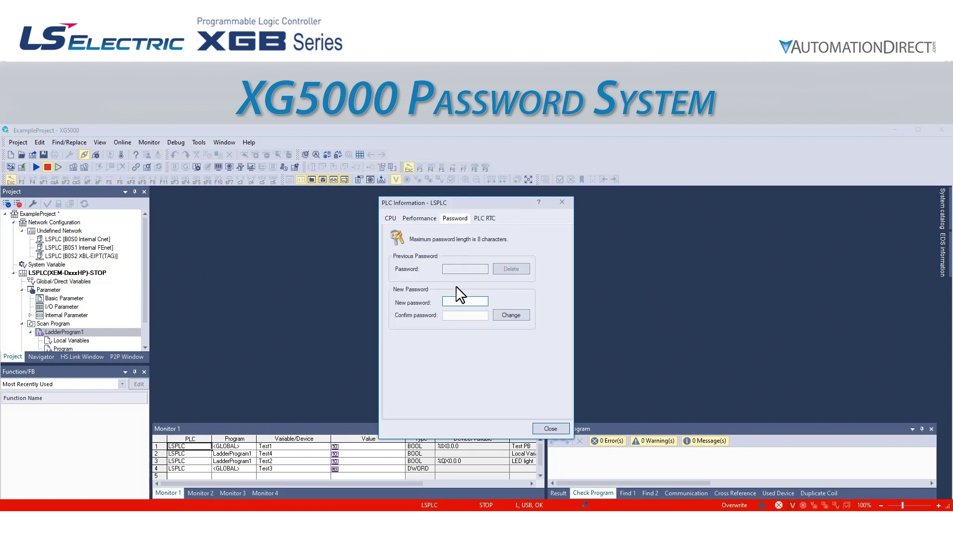
left_click(456, 302)
type("1234")
left_click(455, 315)
type("1234")
left_click(506, 322)
left_click(495, 340)
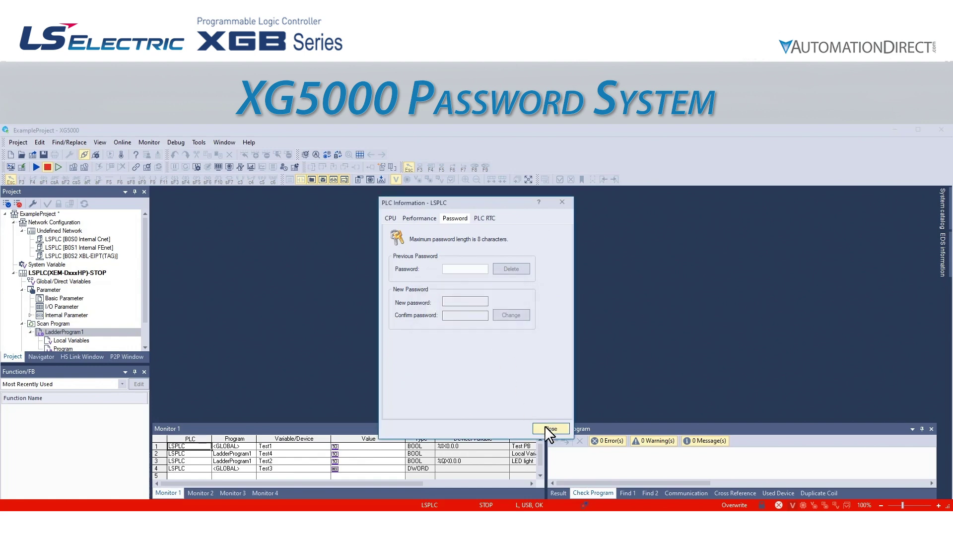
left_click(546, 427)
left_click(16, 142)
Save and close ExampleProject, then try Open from PLC and cancel its password prompt
left_click(47, 233)
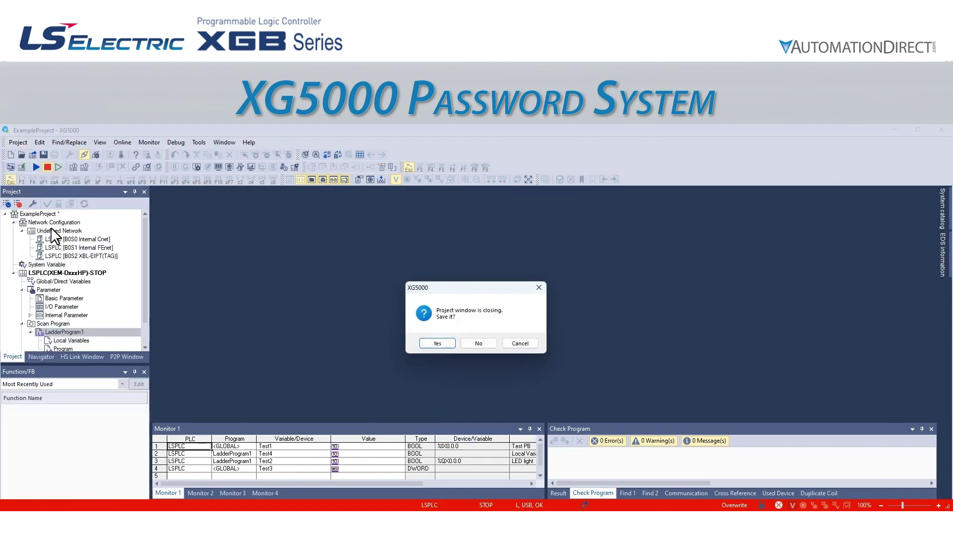
left_click(454, 344)
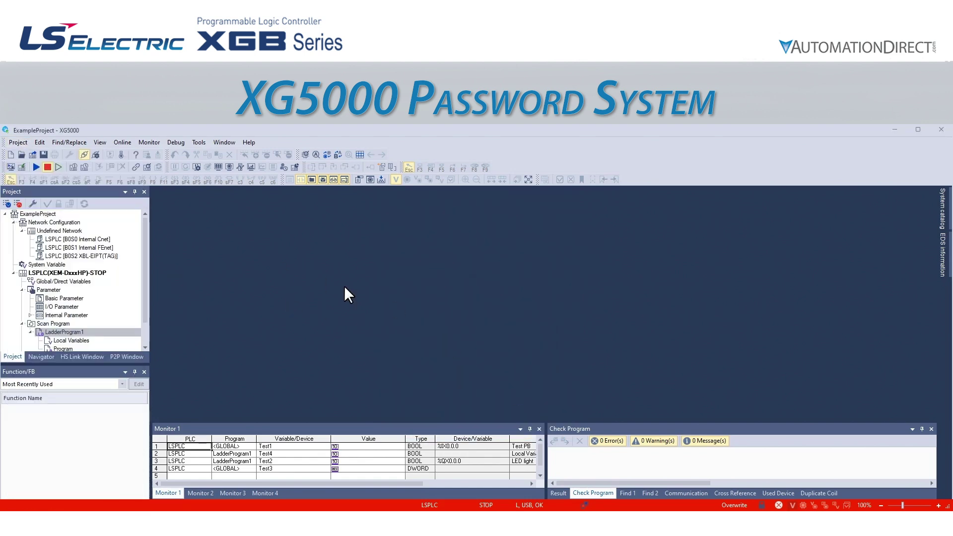
left_click(33, 155)
left_click(473, 408)
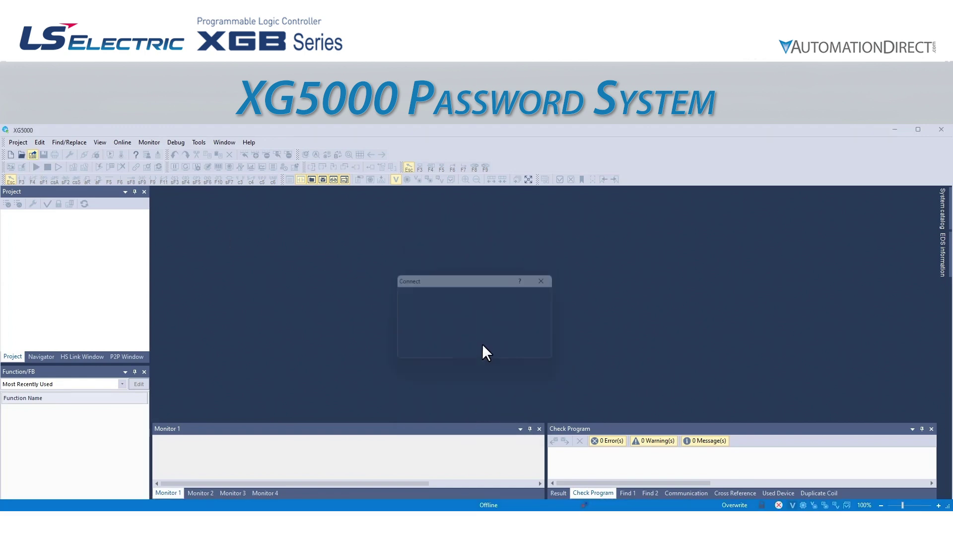
left_click(496, 346)
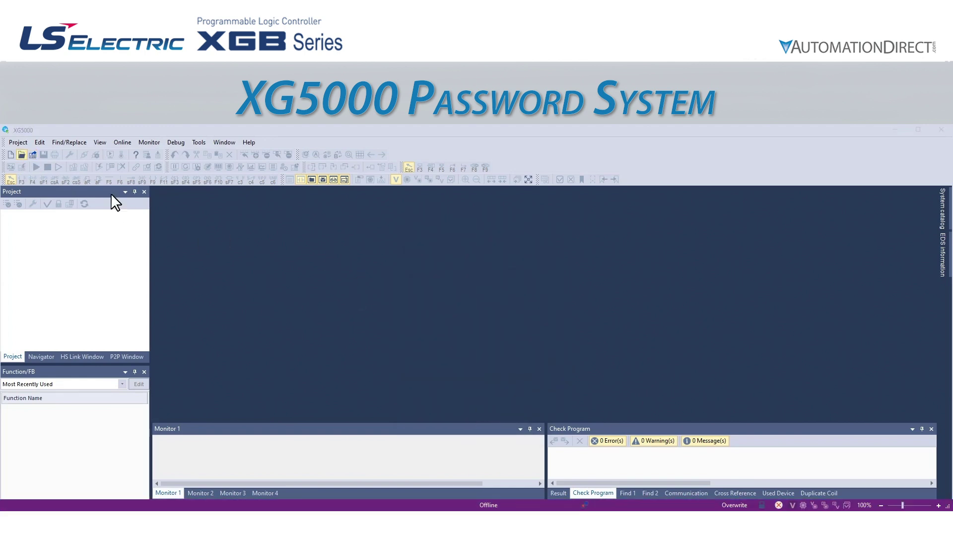
Open ExampleProject.xgwx from disk
left_click(22, 154)
left_click(367, 241)
left_click(741, 473)
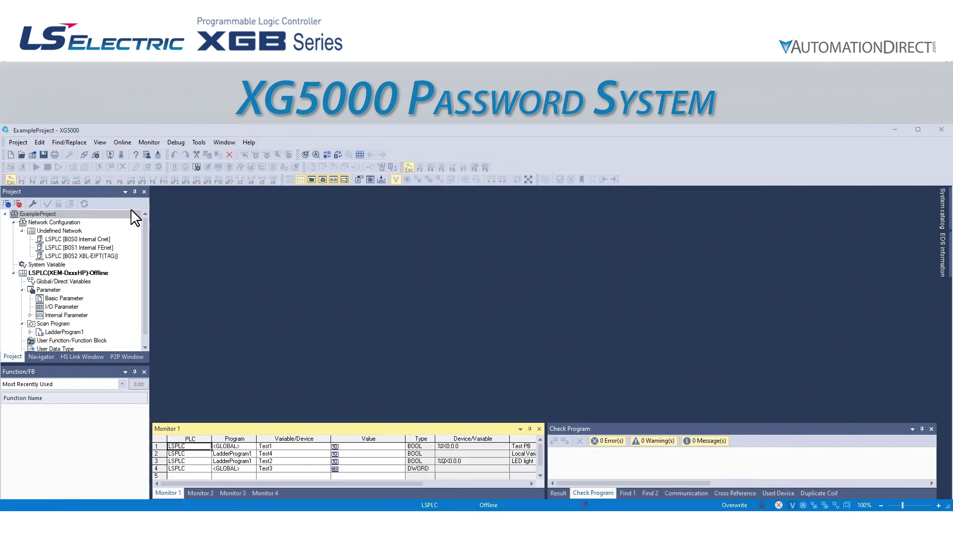
Connect online to the PLC, supplying its PLC password
left_click(122, 143)
left_click(130, 154)
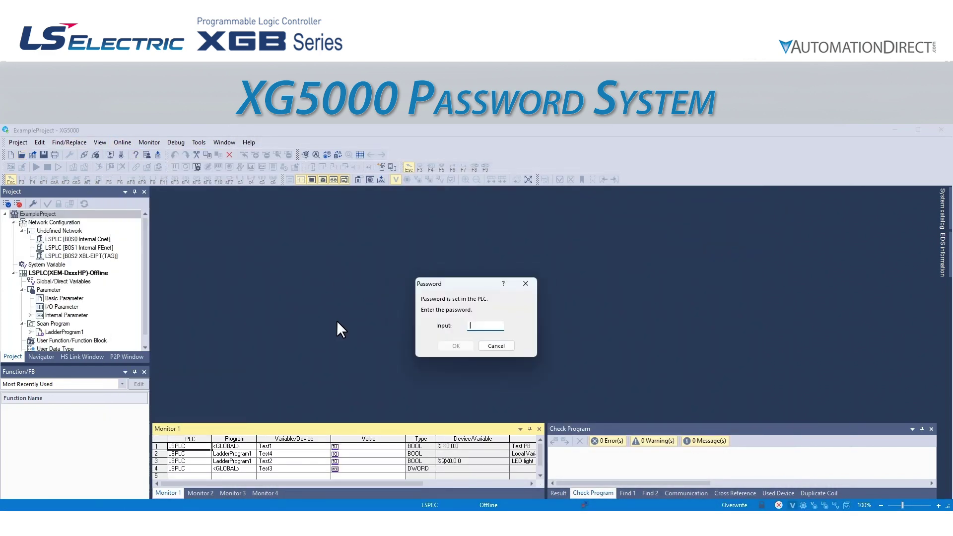
type("1234")
left_click(449, 348)
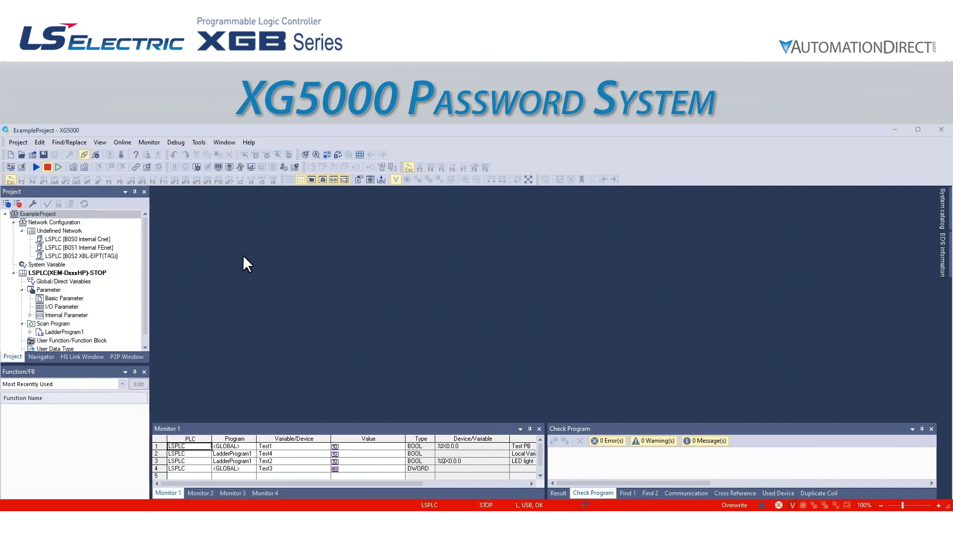
Enter the current PLC password in PLC Information's Password tab, delete it, and close the window
left_click(122, 143)
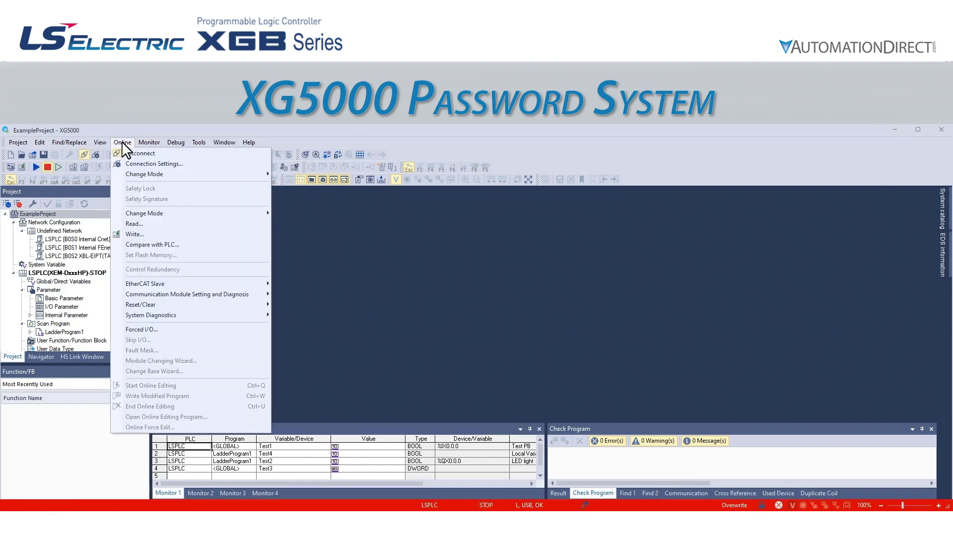
mouse_move(204, 318)
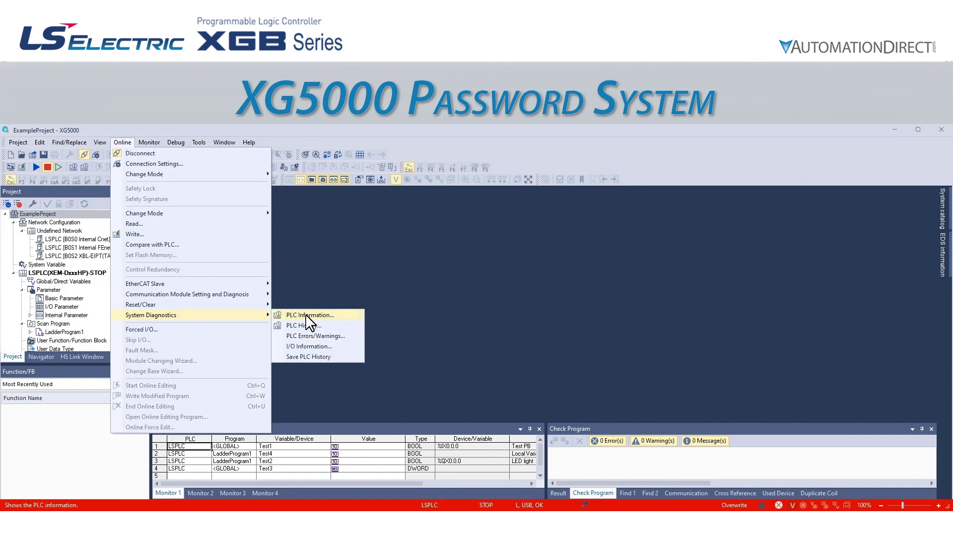
left_click(310, 318)
left_click(453, 218)
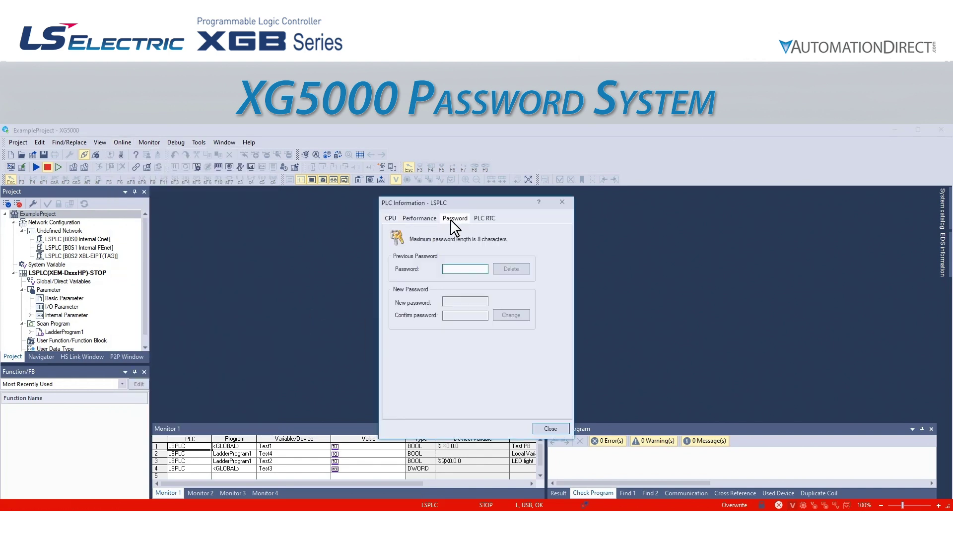
type("1234")
left_click(512, 270)
left_click(505, 344)
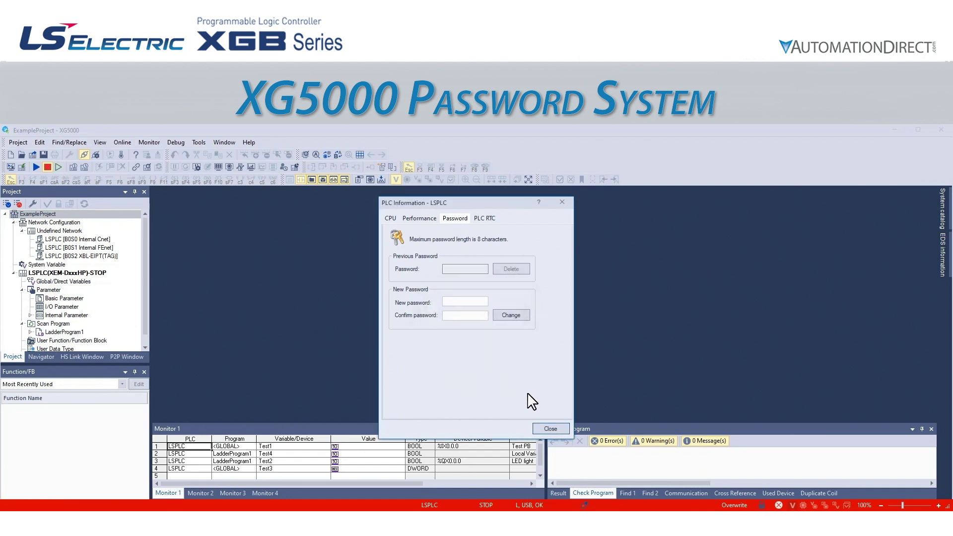
left_click(546, 428)
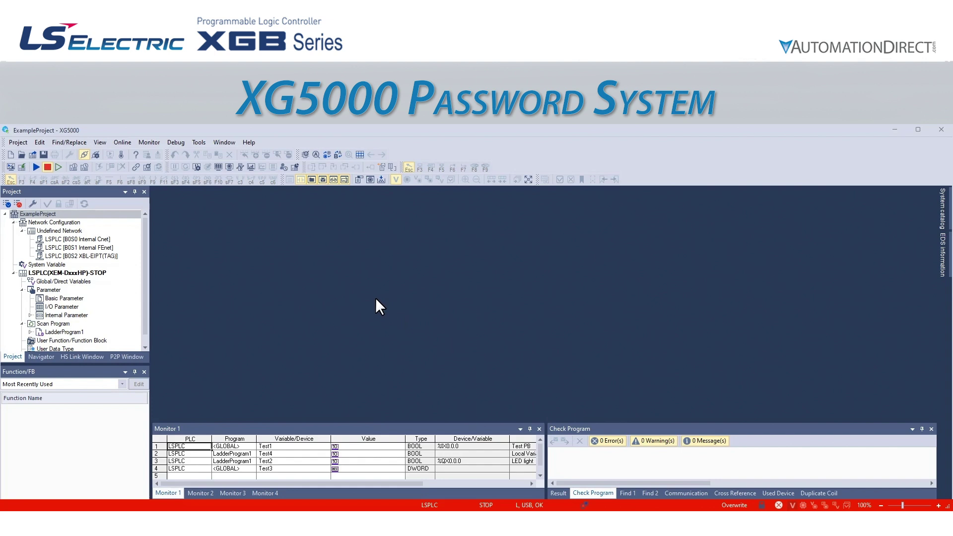